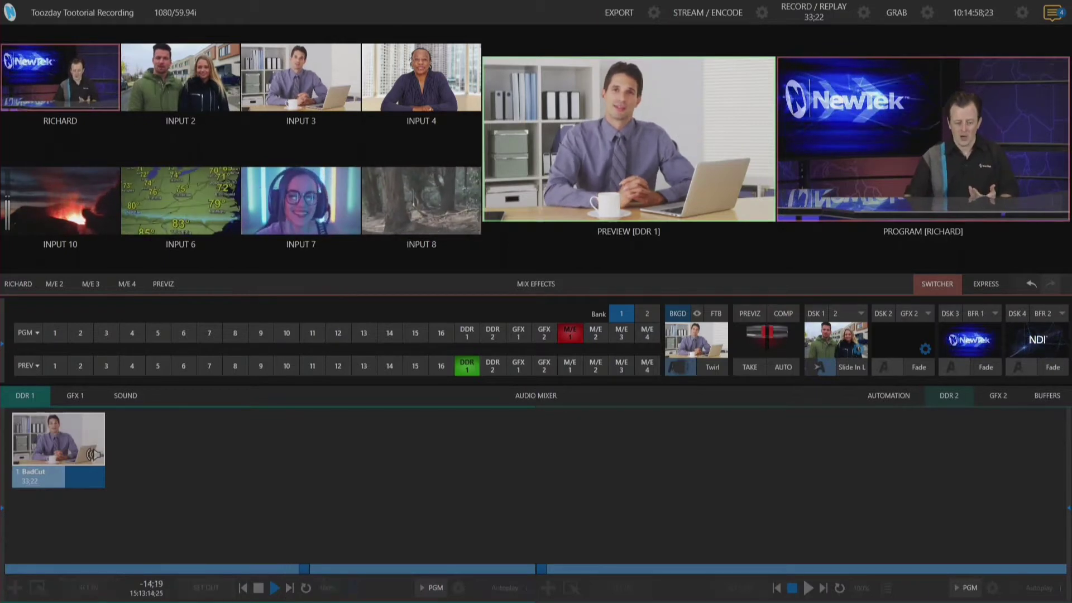
- Stop DDR 1 so the BadCut clip returns to its first frame
left_click(259, 588)
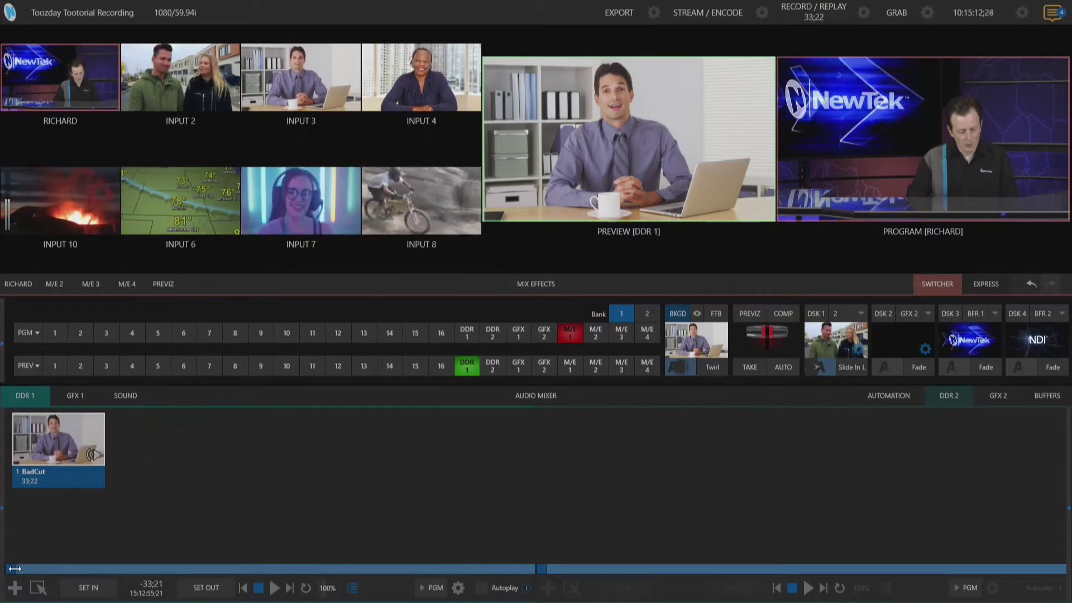
- Play and stop BadCut, then scrub DDR 1 to the cut frame at -23;06 remaining
left_click(274, 589)
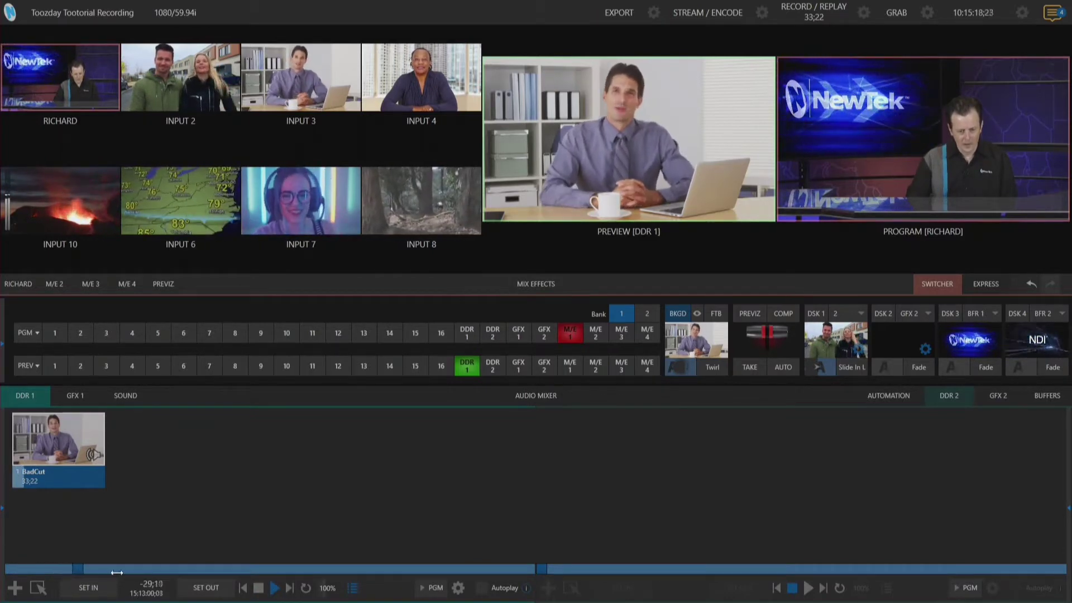
left_click(259, 588)
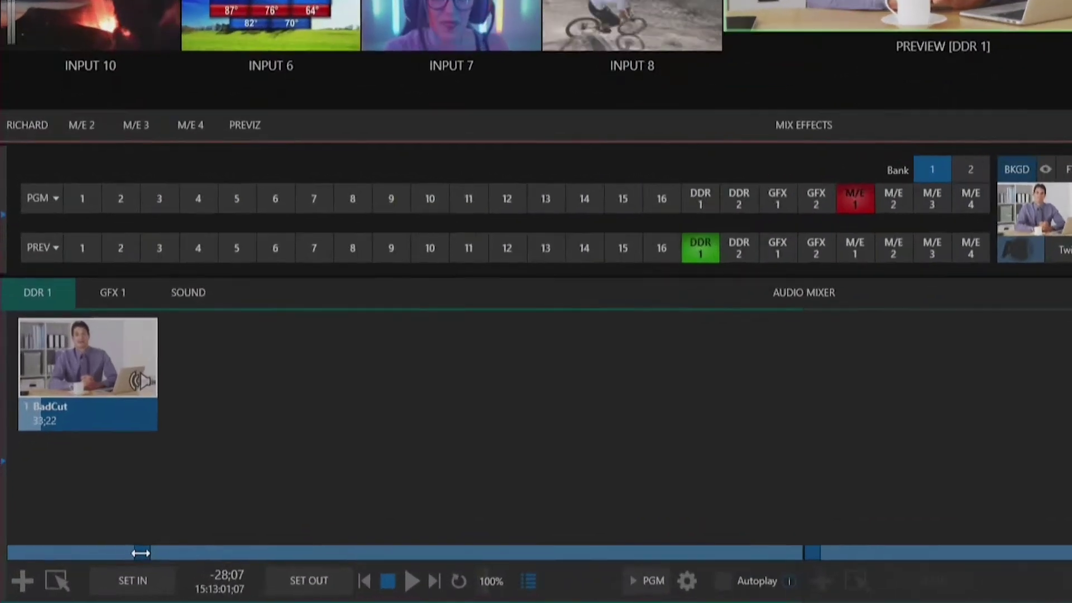
left_click_drag(95, 569, 173, 570)
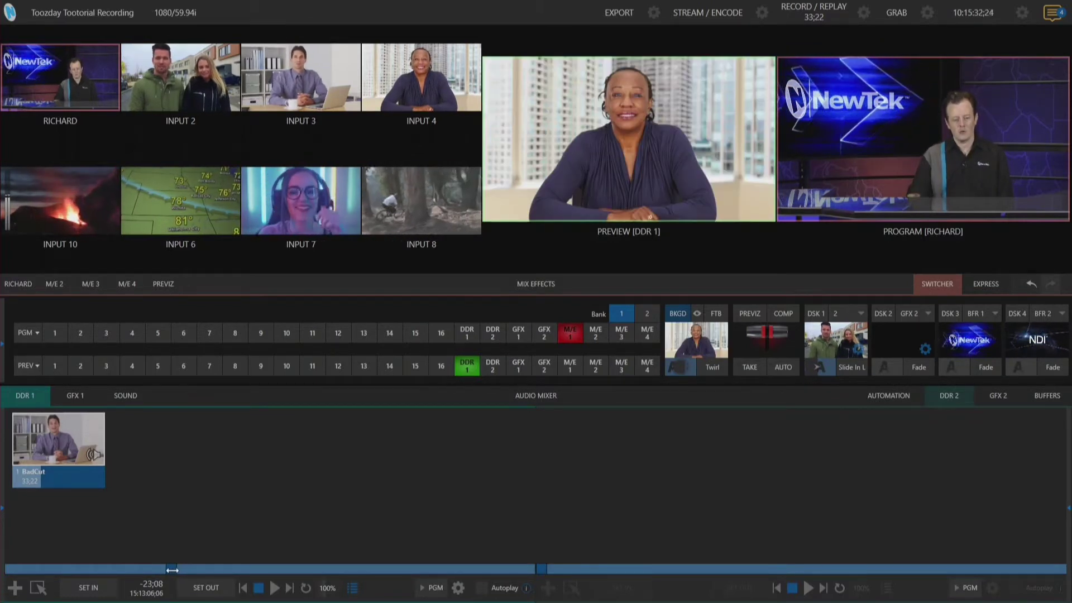
mouse_move(172, 569)
left_mouse_down()
mouse_move(226, 571)
mouse_move(168, 570)
left_mouse_up()
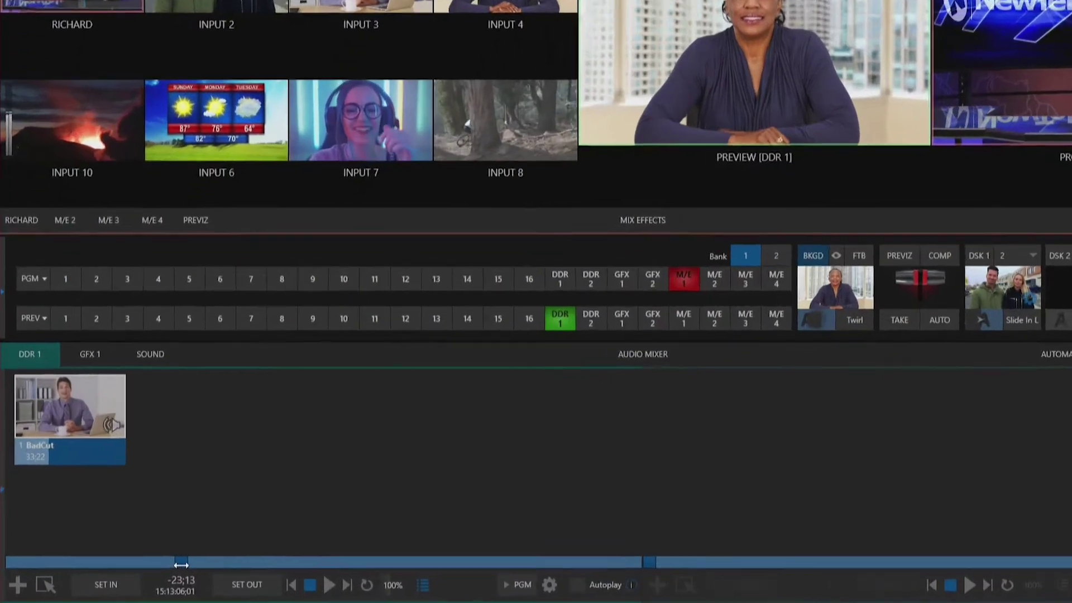
mouse_move(181, 565)
left_mouse_down()
mouse_move(233, 565)
mouse_move(202, 565)
left_mouse_up()
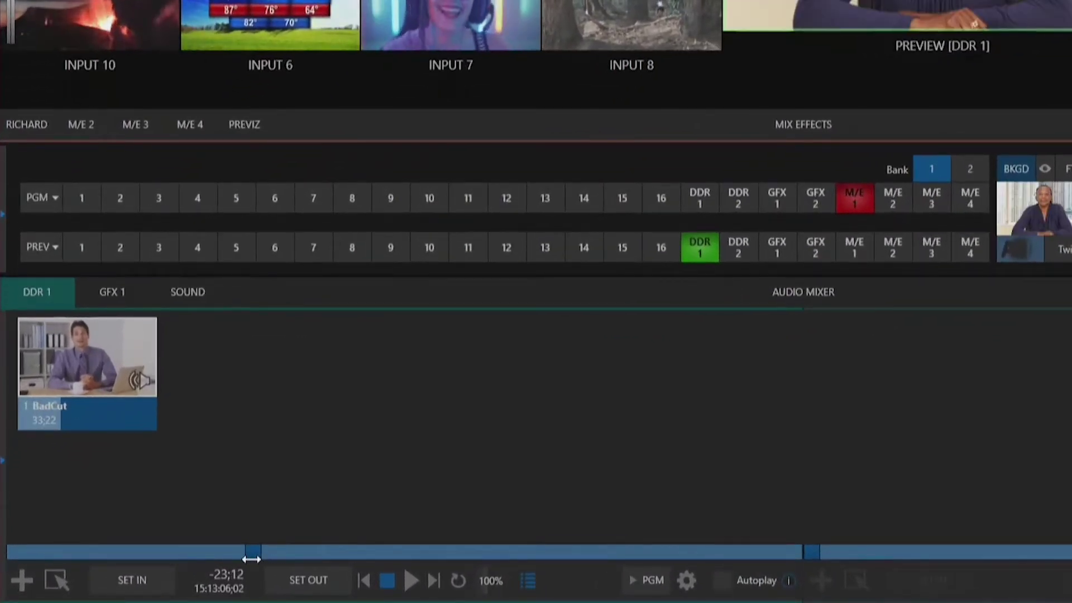
left_click(255, 552)
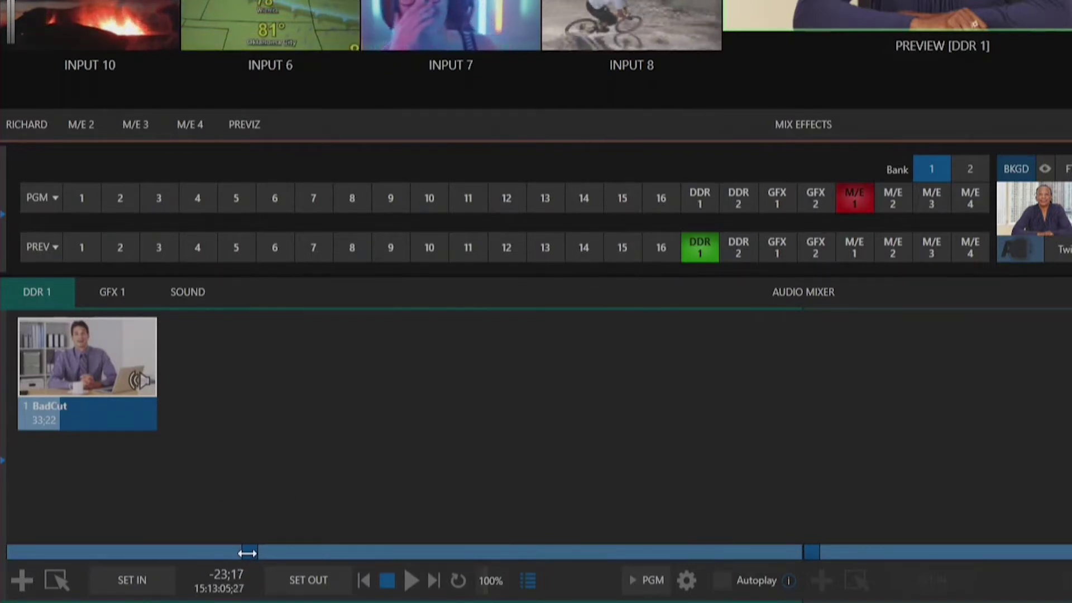
left_click_drag(255, 553, 255, 554)
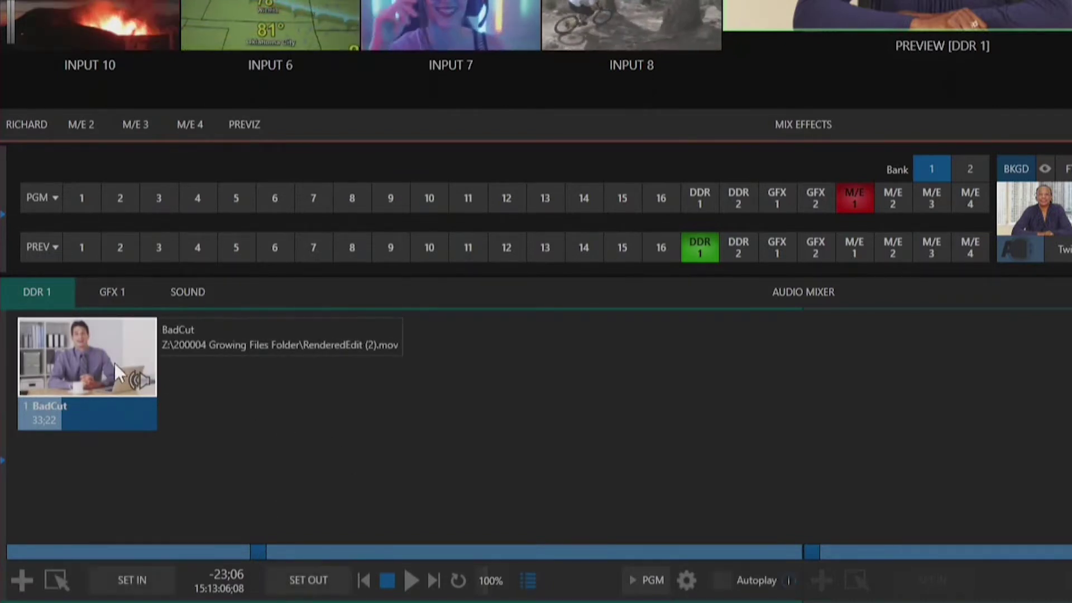
- Split BadCut at the current frame into 10;15 and 23;07 playlist entries
right_click(95, 350)
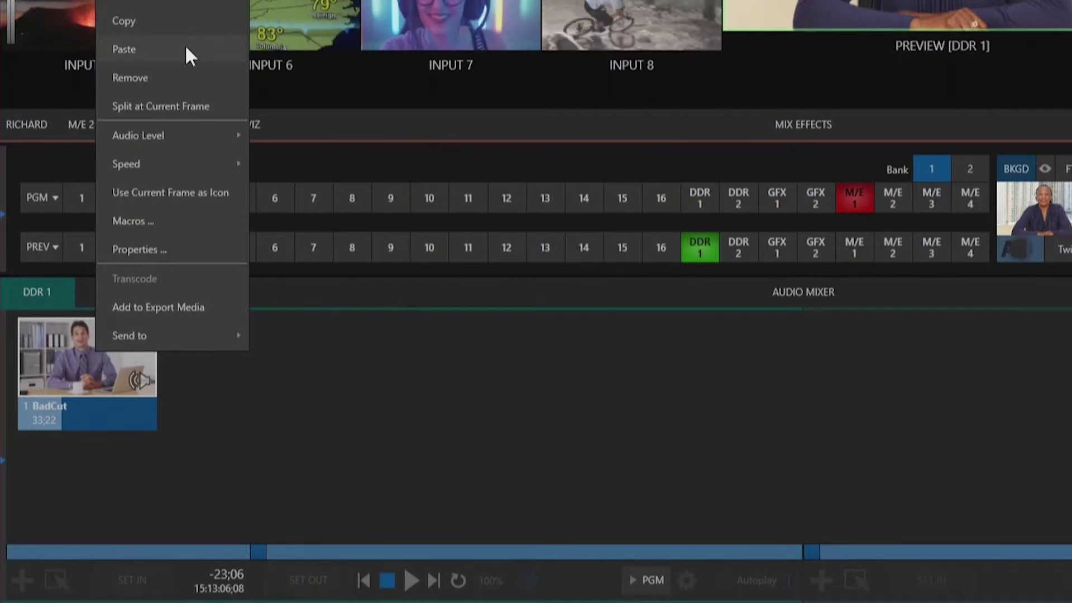
left_click(186, 104)
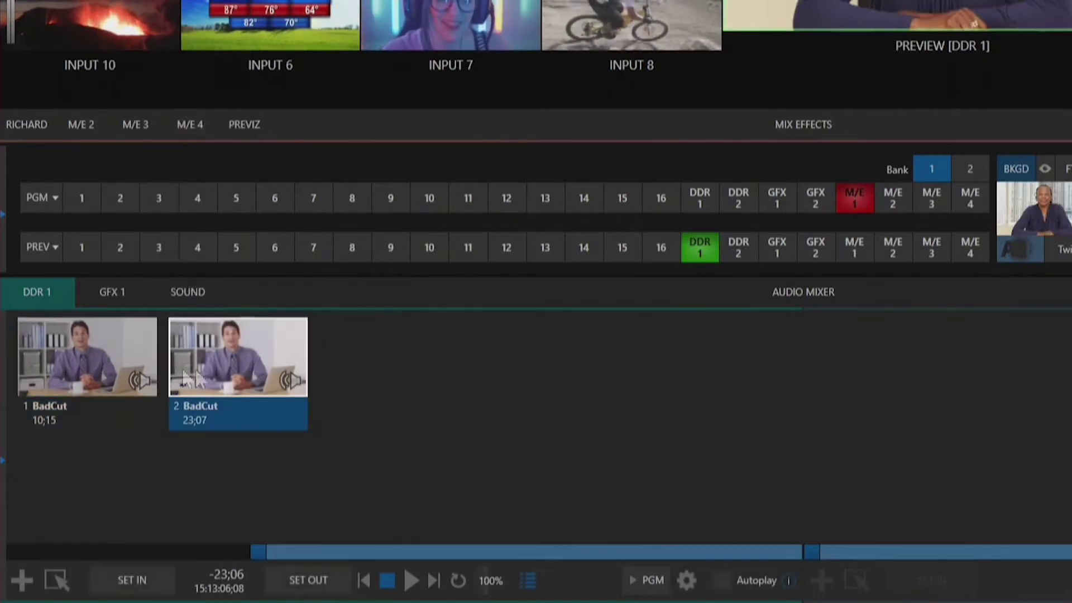
left_click(137, 368)
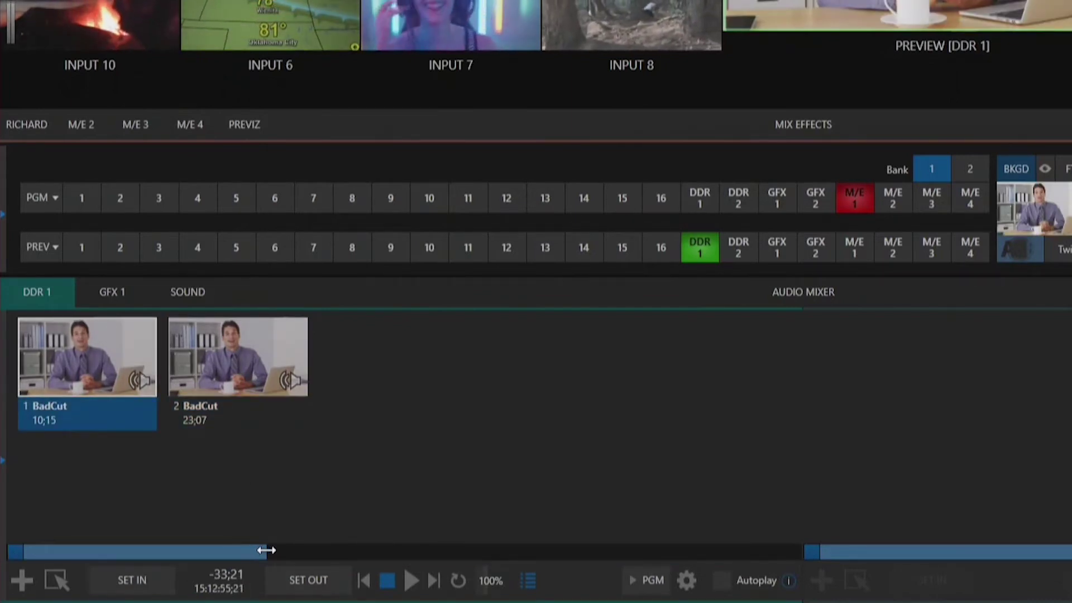
left_click(249, 363)
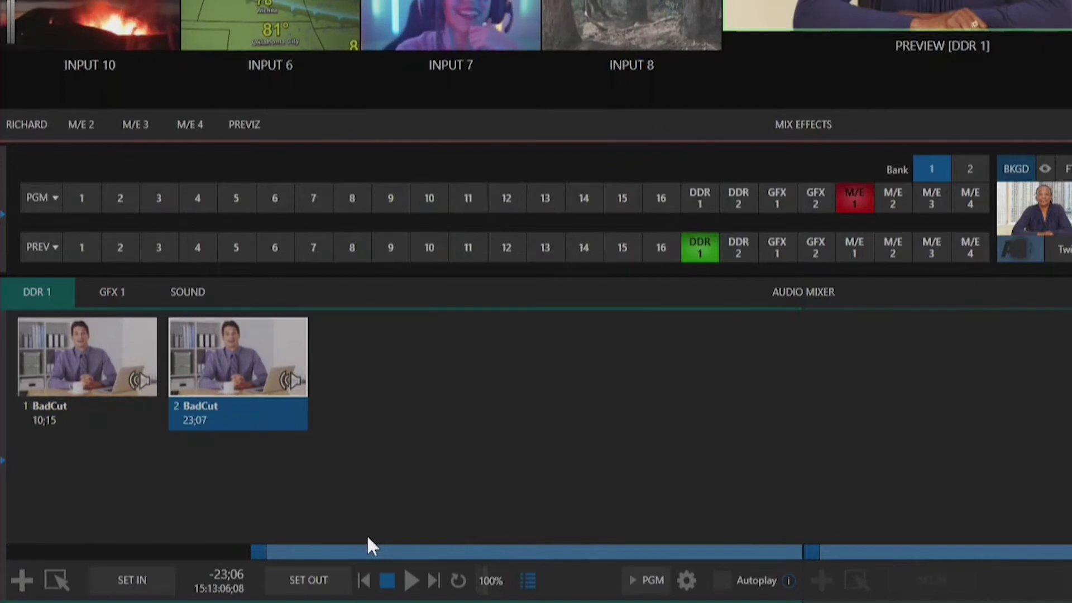
left_click(79, 363)
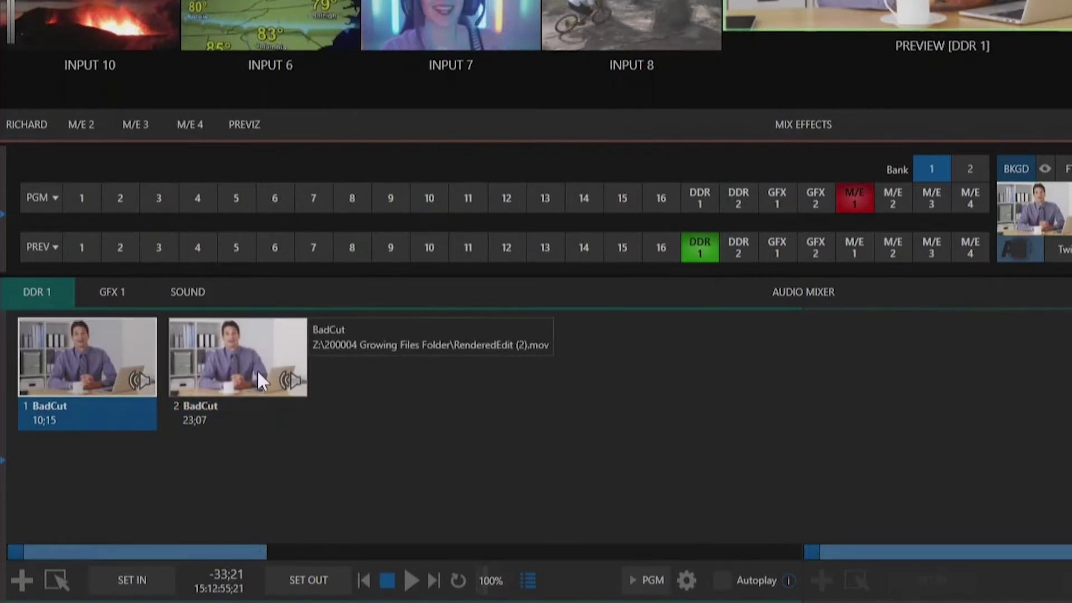
- Select the second BadCut entry and scrub it to about -21;11
left_click(240, 353)
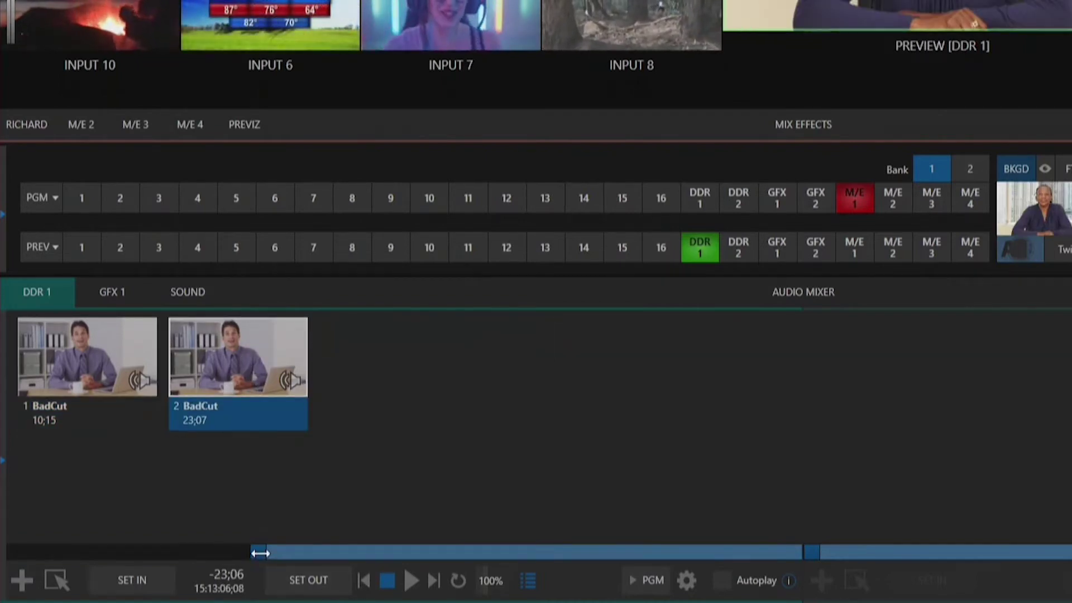
left_click_drag(264, 553, 281, 558)
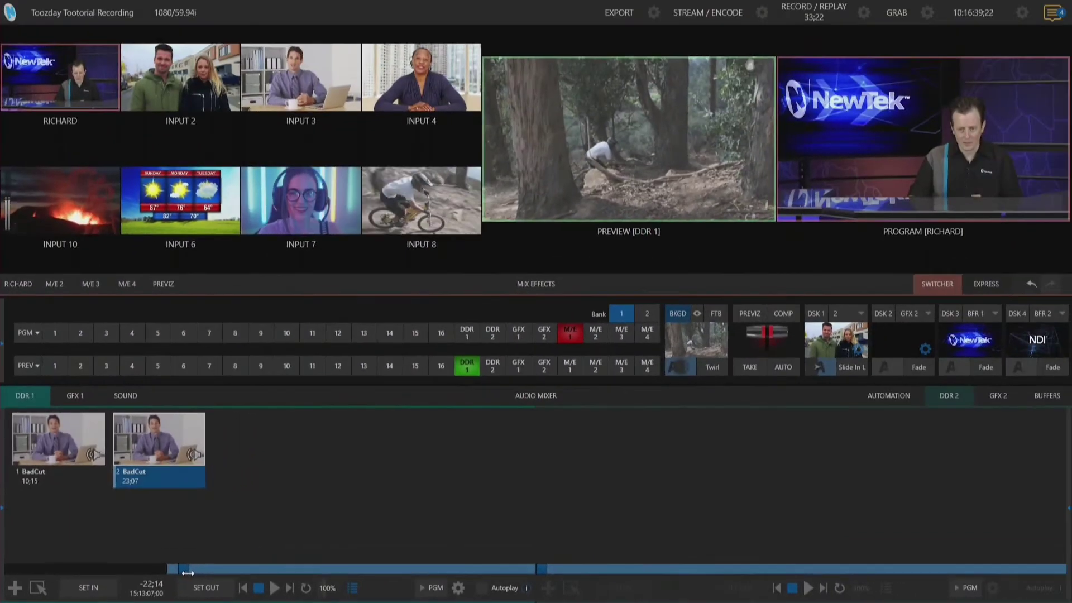
mouse_move(188, 574)
left_mouse_down()
mouse_move(205, 574)
mouse_move(198, 569)
left_mouse_up()
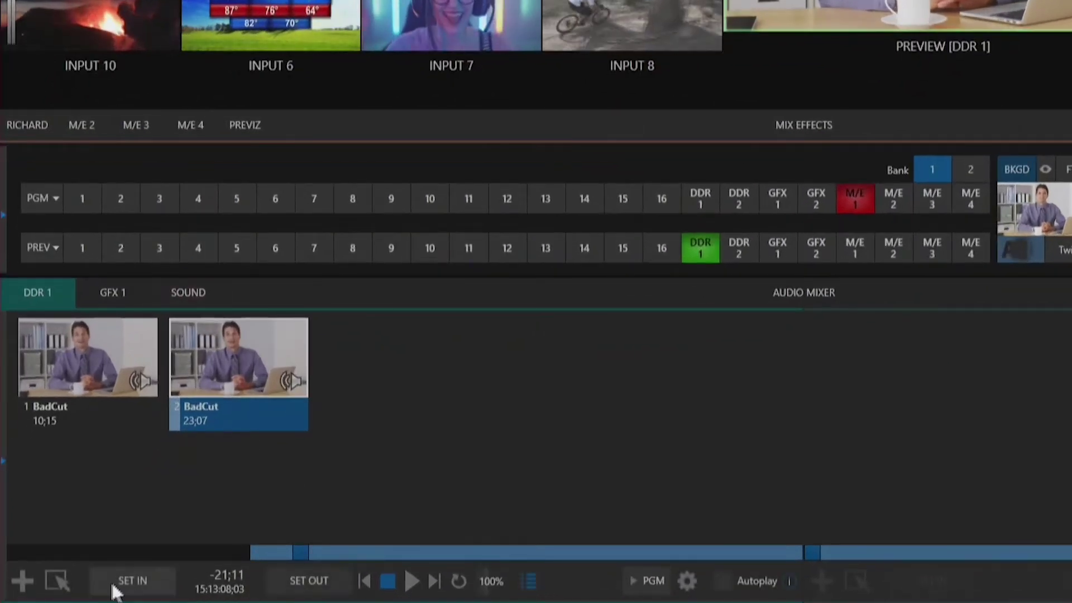
- Trim the second BadCut entry to 21;12, review the playlist, and park the playhead at the next split
left_click(133, 577)
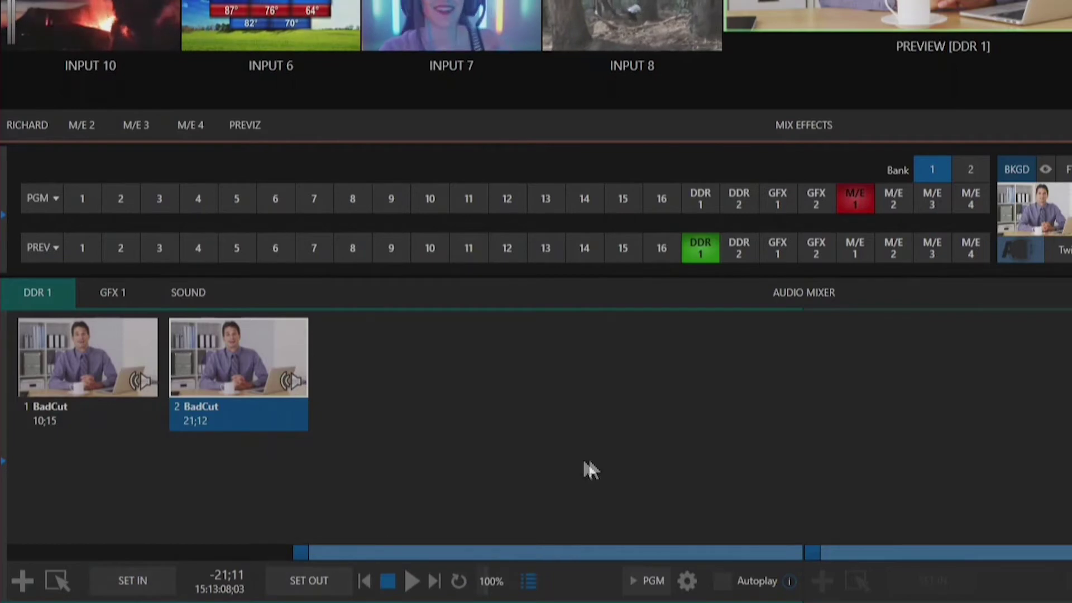
left_click(119, 384)
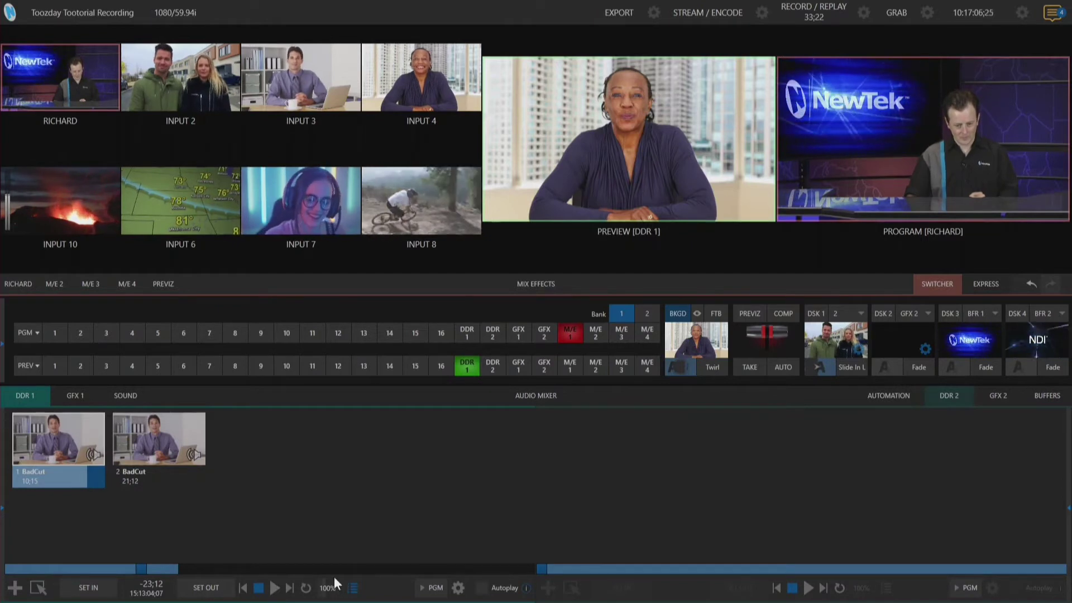
left_click(274, 592)
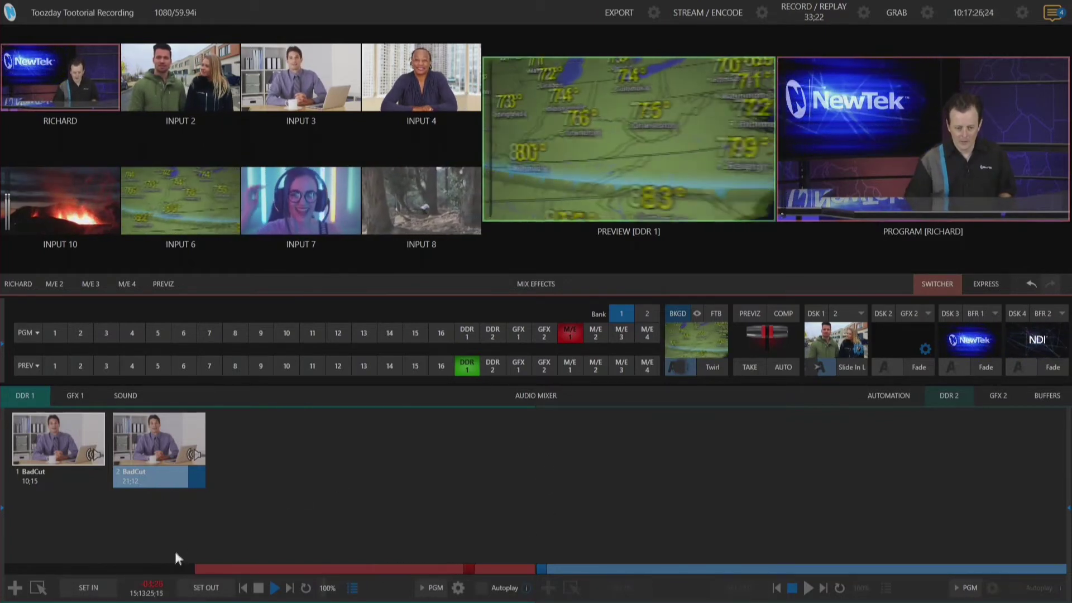
left_click(258, 588)
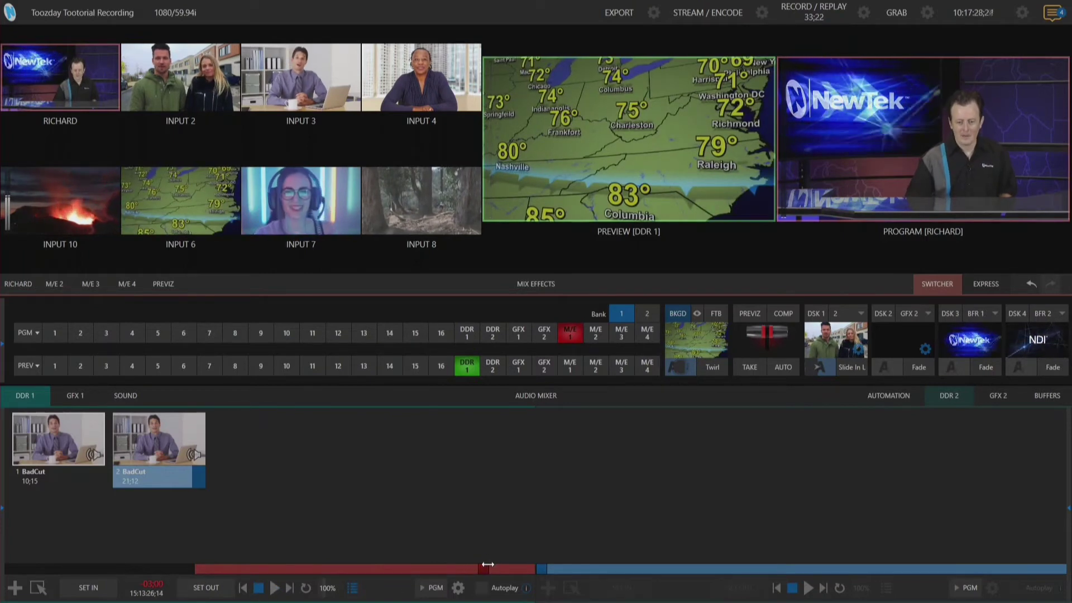
left_click_drag(484, 568, 405, 568)
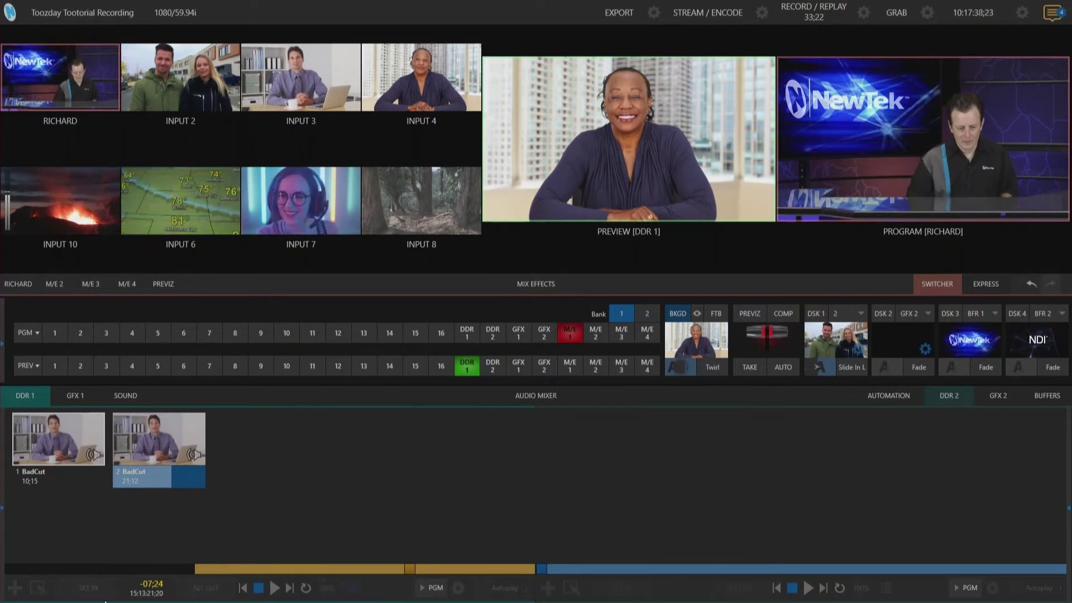
- Split the second BadCut entry at the current frame, creating a third entry
right_click(158, 430)
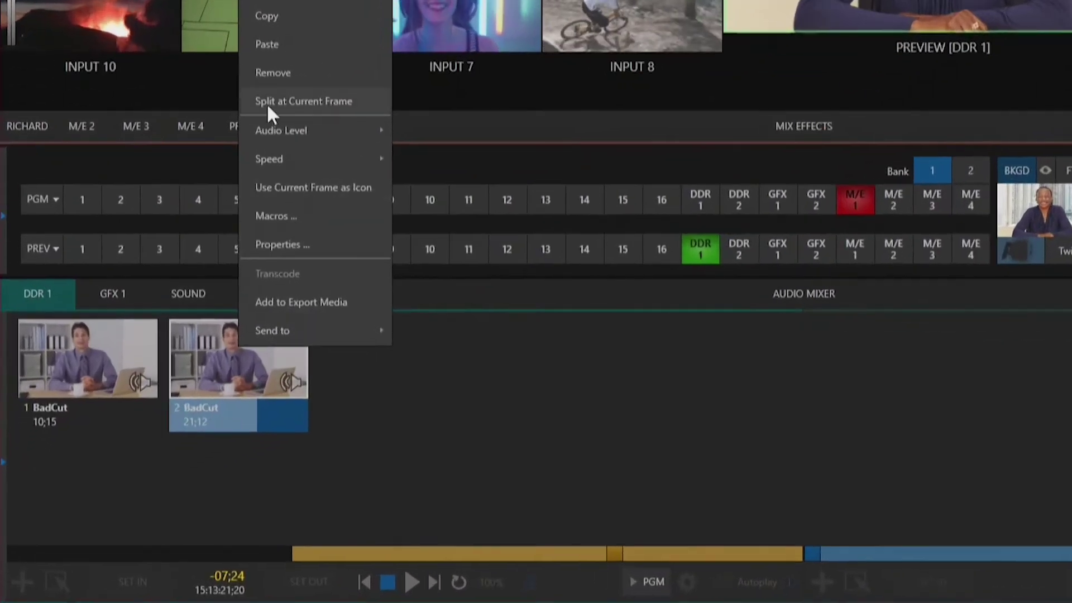
left_click(269, 102)
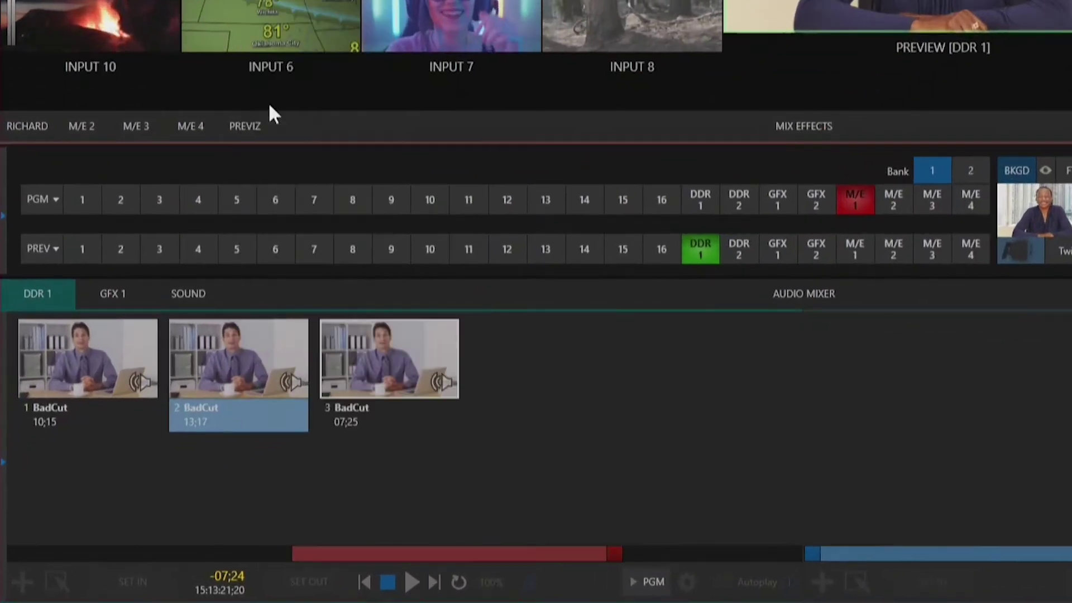
left_click(380, 353)
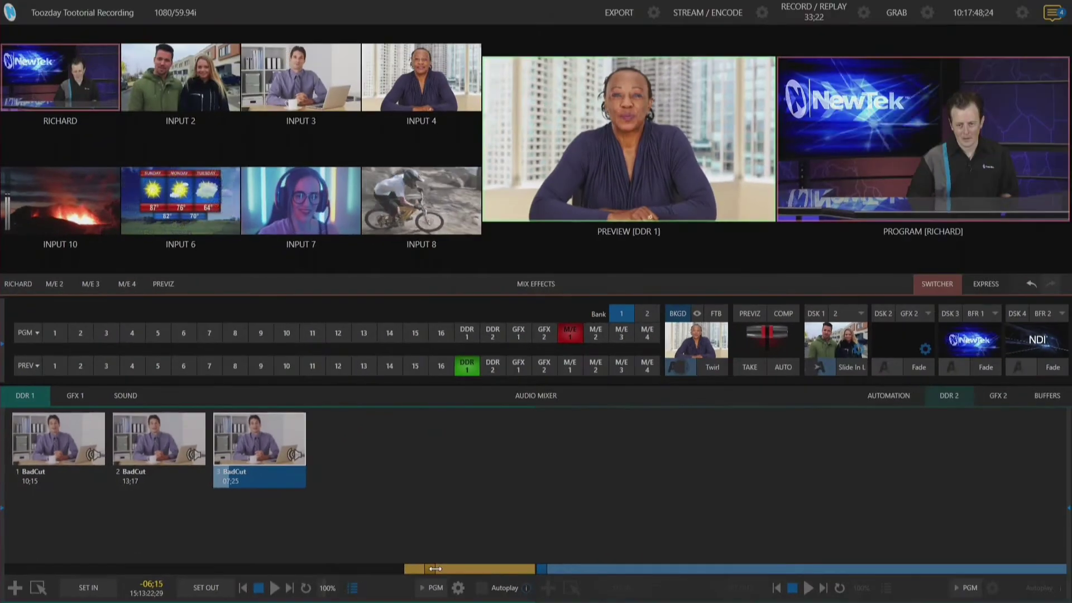
- Set clip 3's In point so it runs 04;20, then select clips 2 and 3 together
left_click_drag(451, 570, 463, 570)
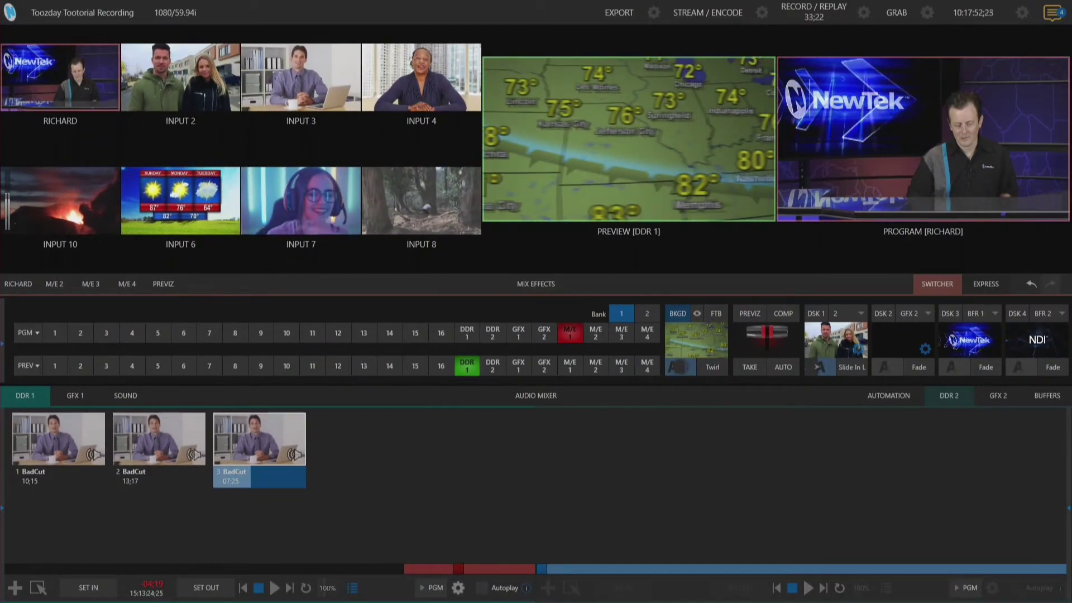
left_click(94, 591)
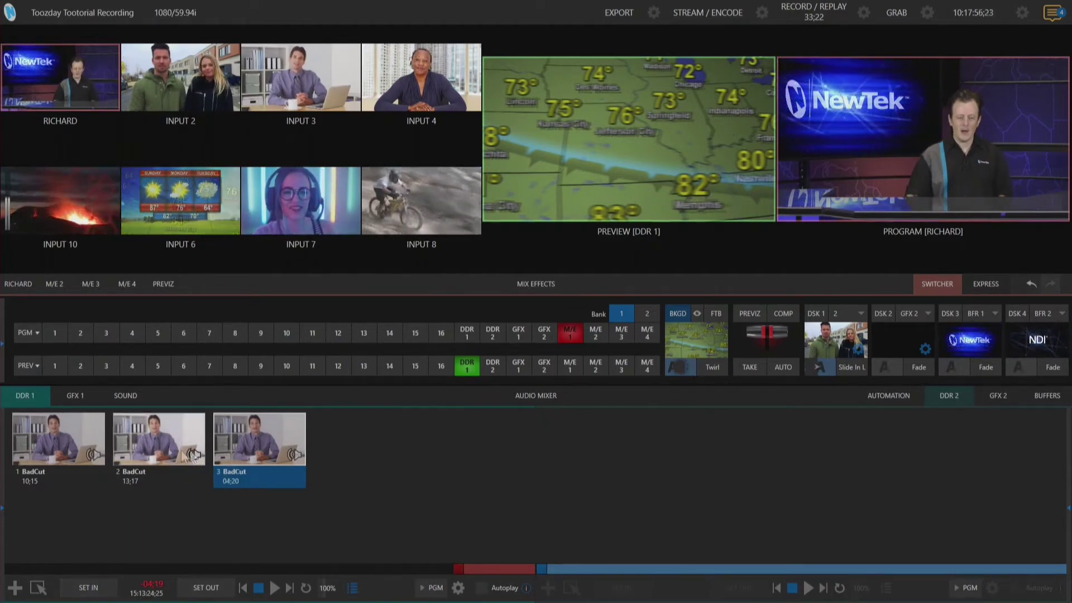
left_click_drag(304, 531, 127, 419)
left_click_drag(323, 545, 117, 411)
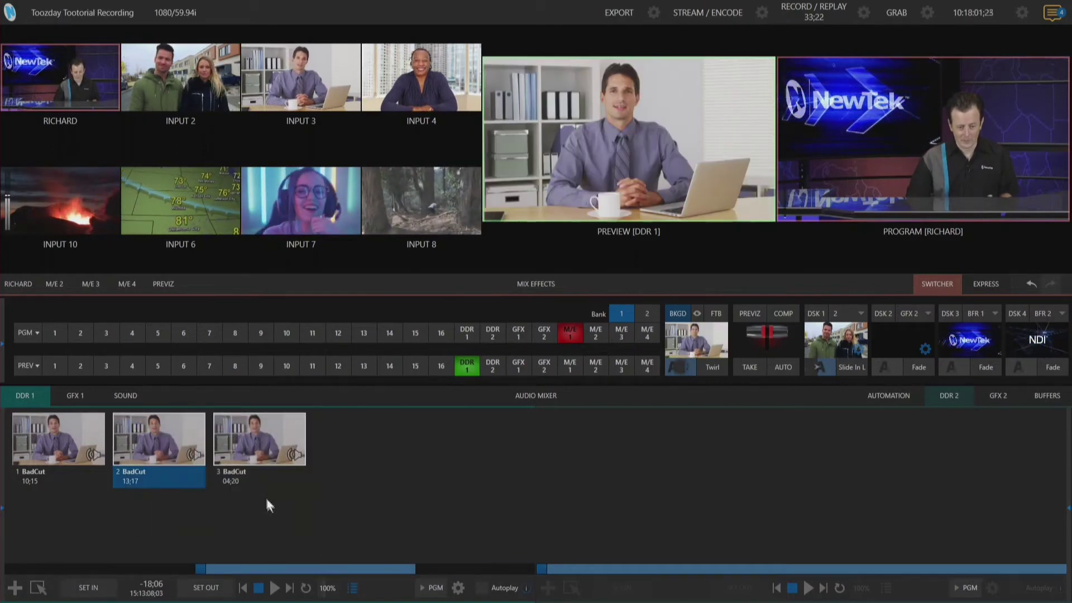
- Add the Edge Bx L(H) box transition to clips 2 and 3, removing the one after the last clip
left_click(14, 589)
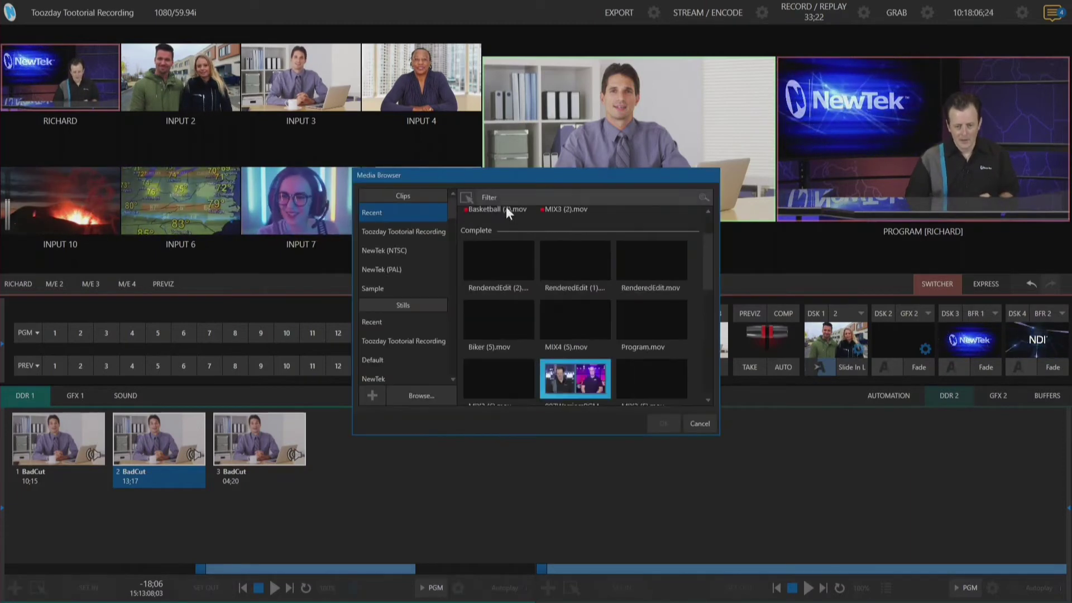
scroll(412, 318, "down", 3)
scroll(412, 321, "down", 10)
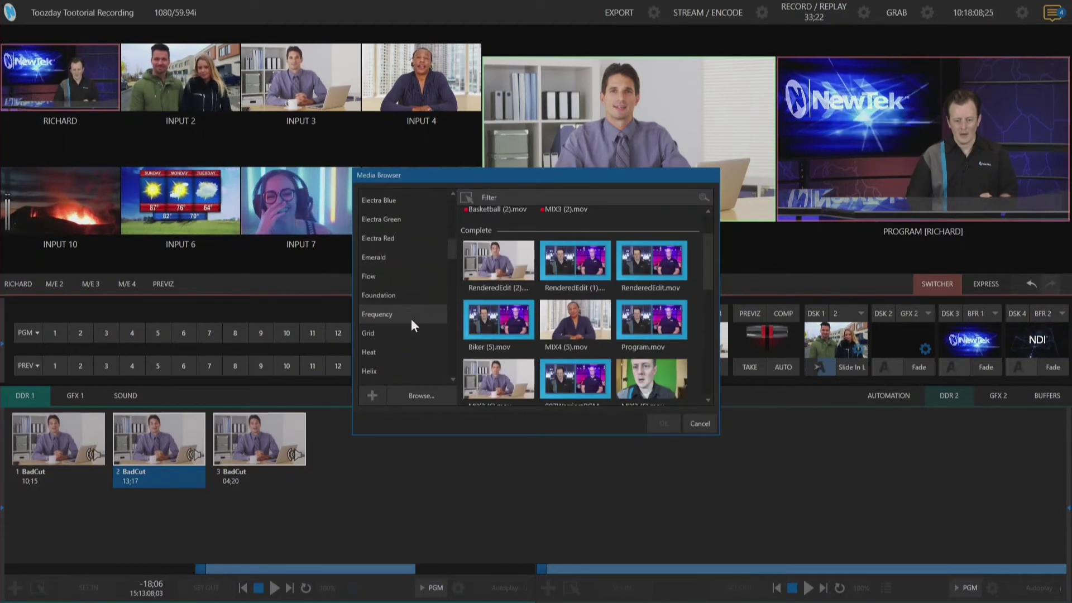
scroll(405, 317, "down", 3)
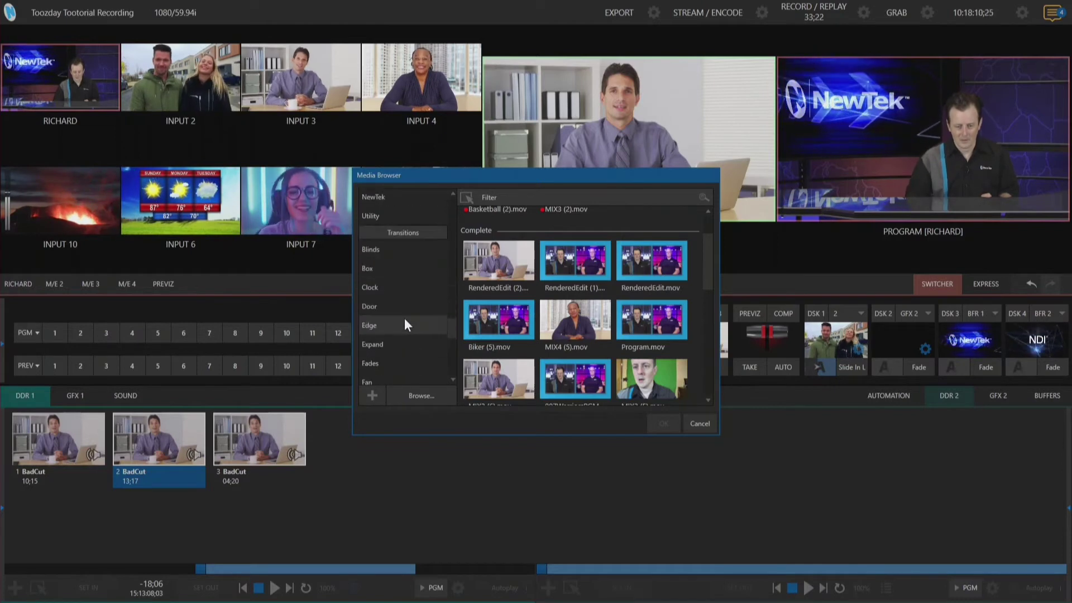
left_click(379, 269)
left_click(568, 237)
left_click(664, 423)
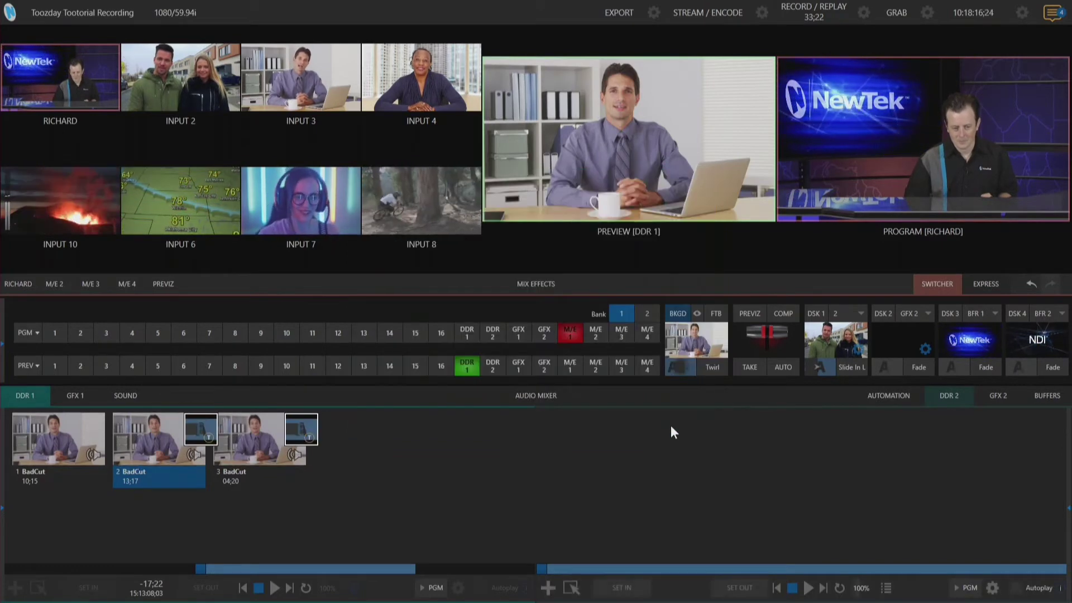
mouse_move(271, 443)
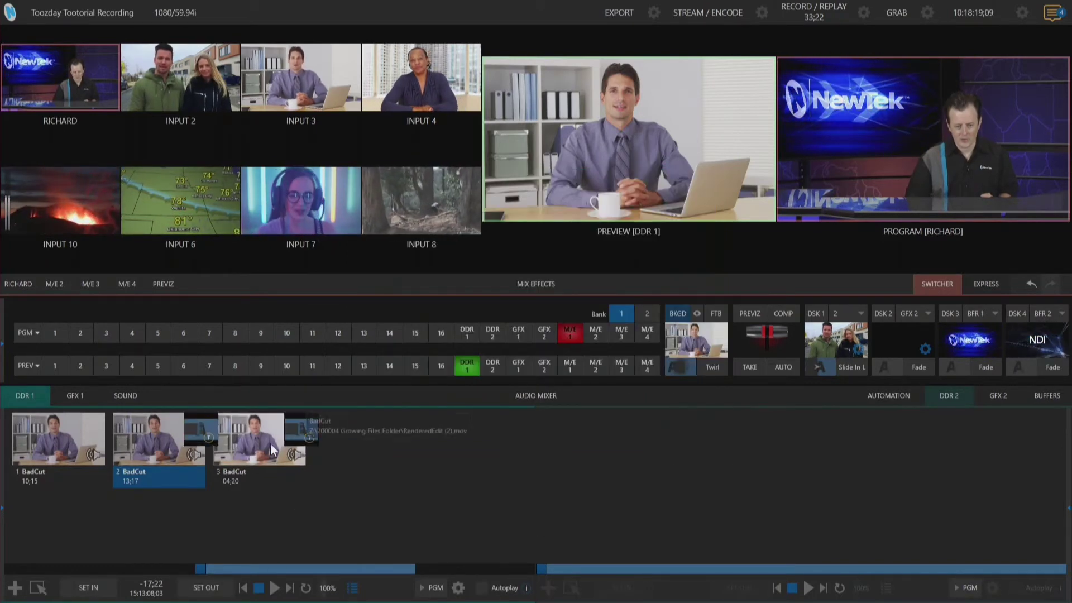
left_click(299, 431)
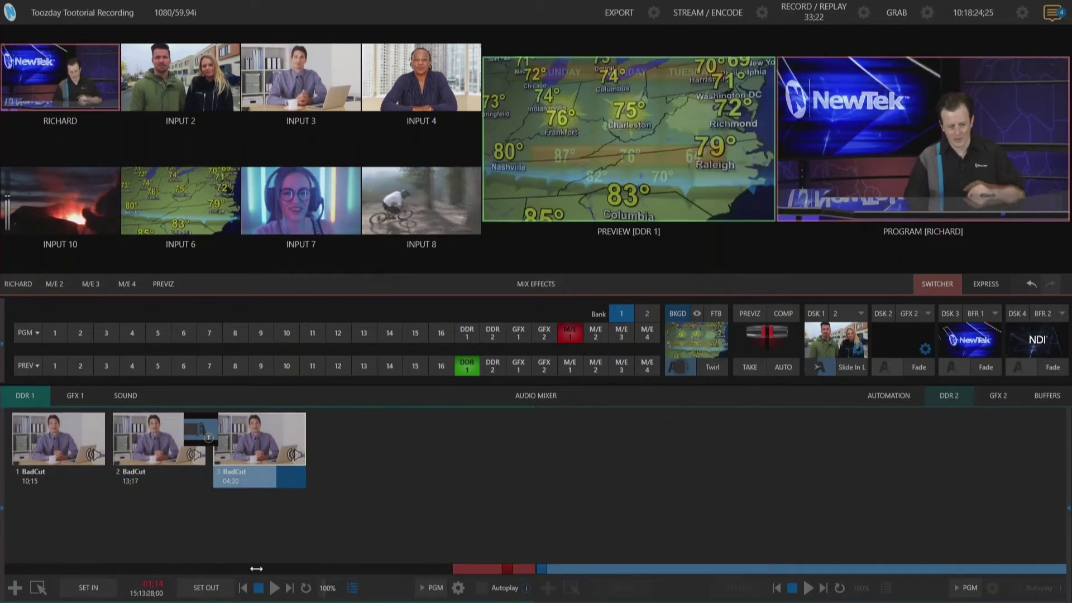
- Play the playlist from clip 1, skip to clip 3, then stop and return to clip 1
left_click(71, 454)
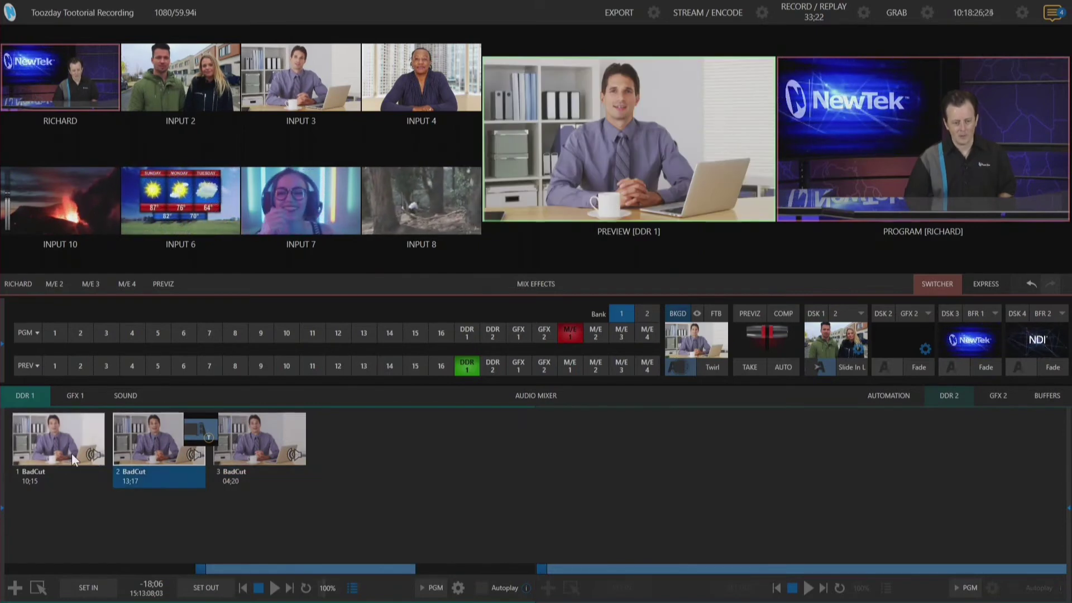
left_click(275, 589)
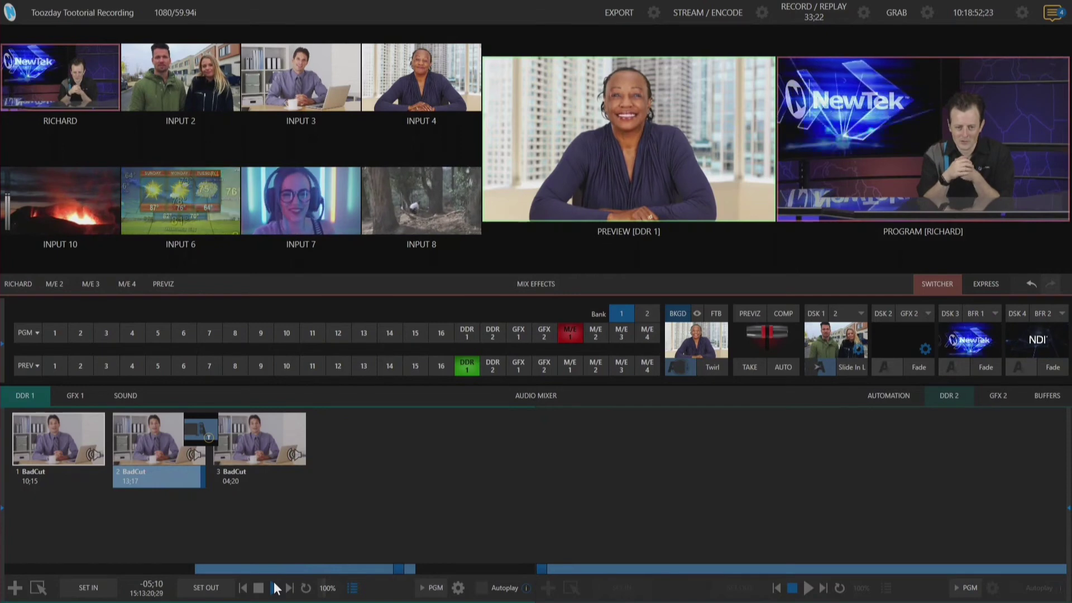
left_click(275, 587)
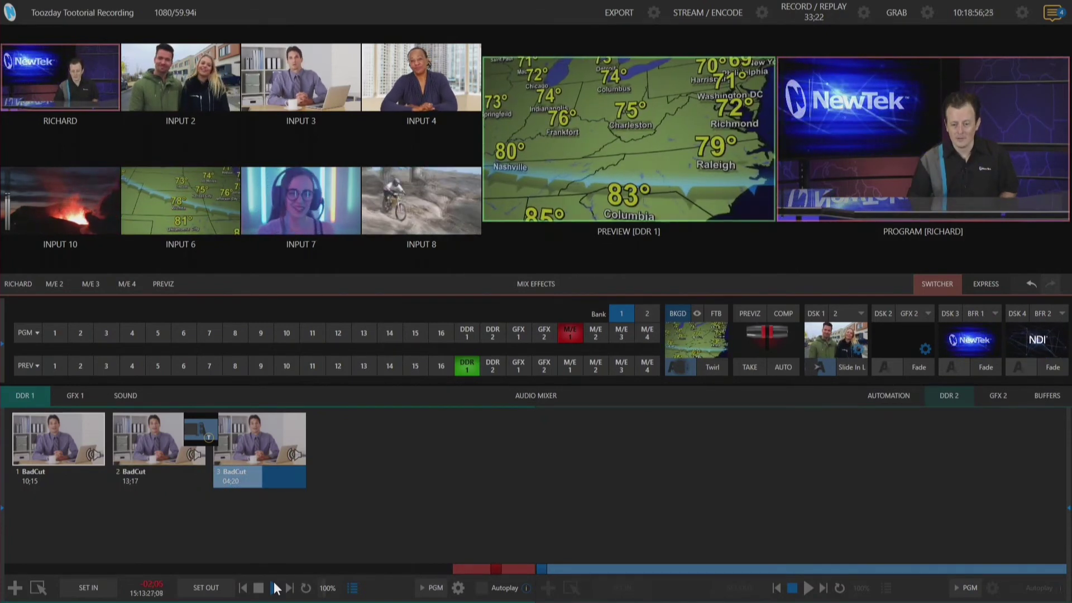
left_click(259, 588)
left_click(260, 589)
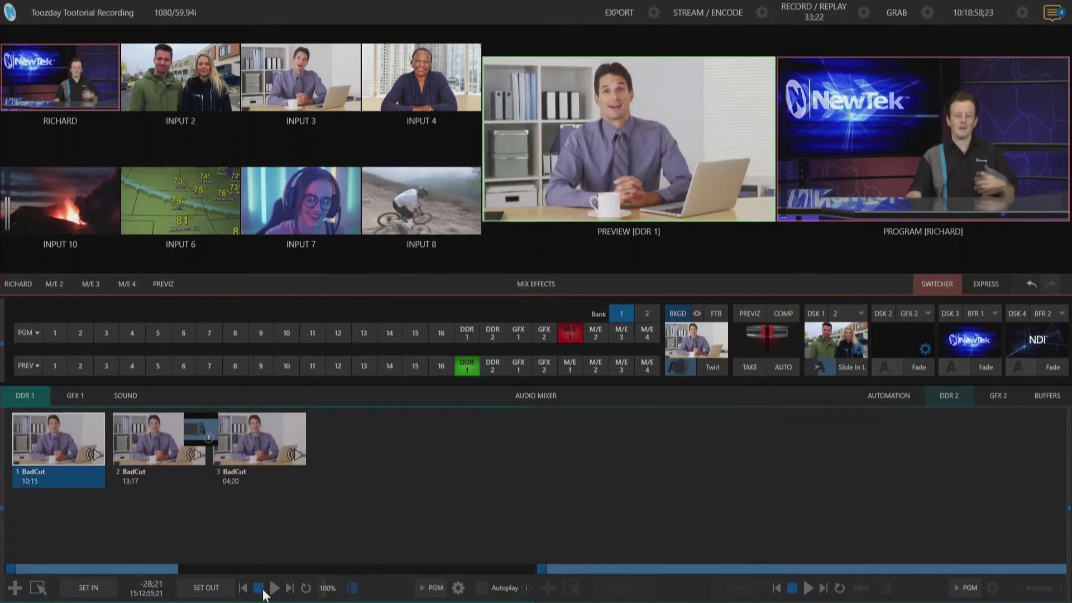